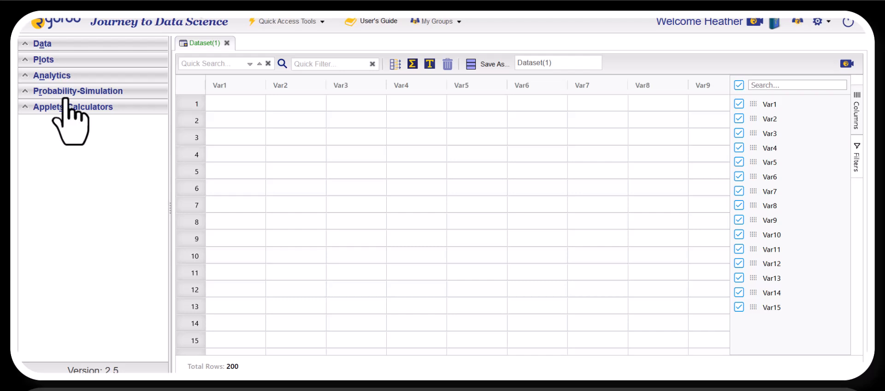
# - Start a new pie chart and select Unit 2 RGuroo Practice Dataset as its data source
pyautogui.click(24, 59)
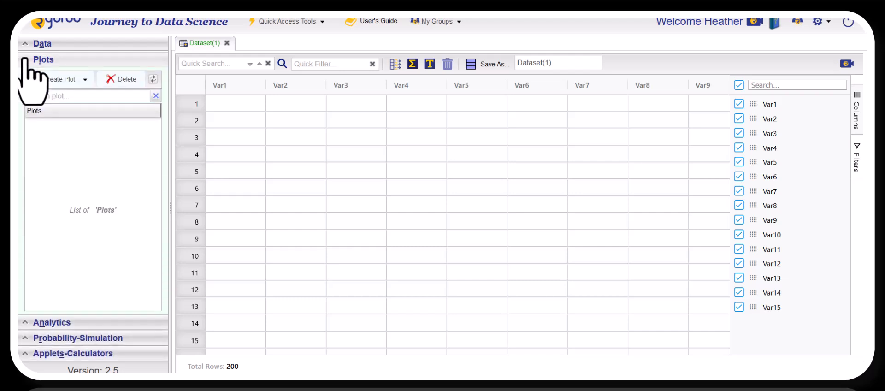
pyautogui.click(87, 80)
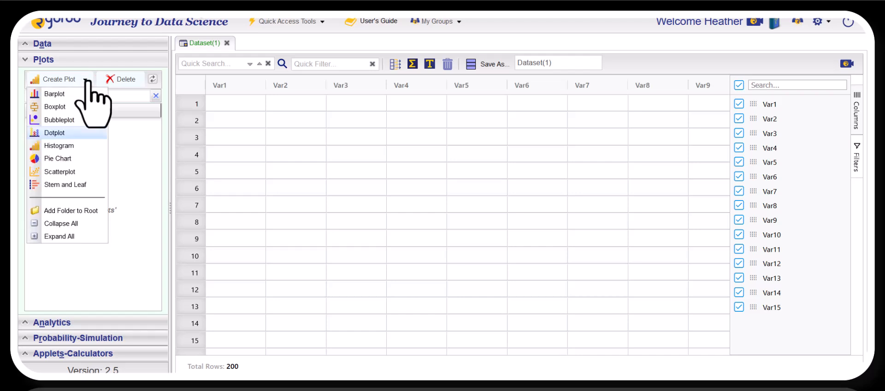
pyautogui.click(70, 158)
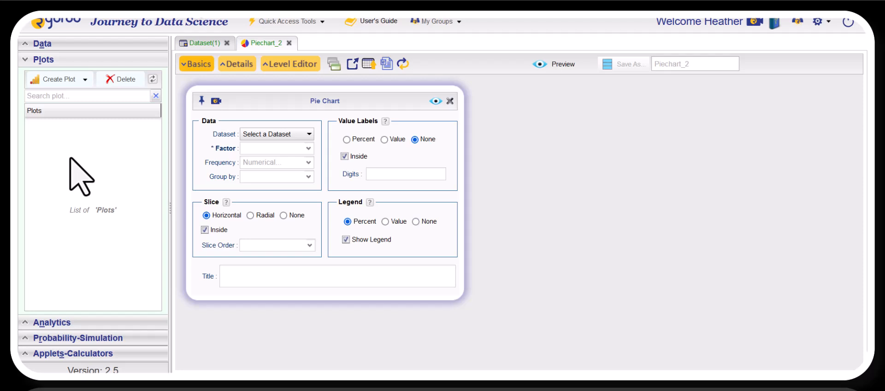
pyautogui.click(299, 135)
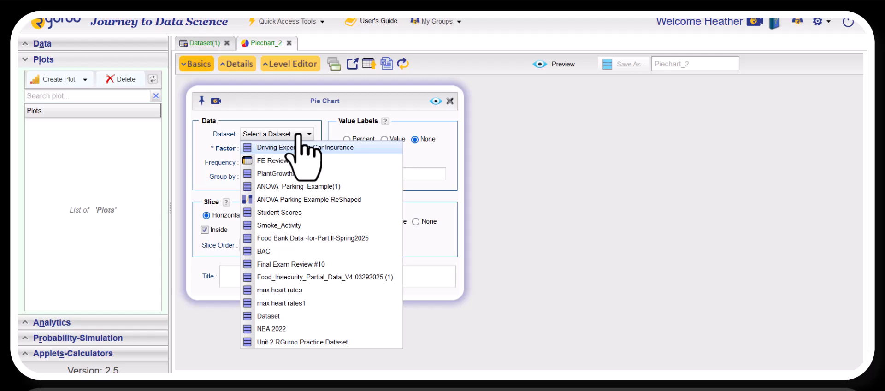
pyautogui.click(331, 342)
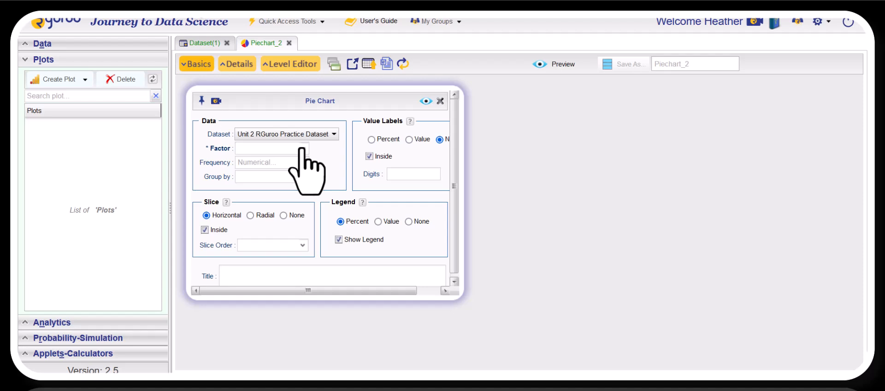
# - Look over the pie chart's value label and legend settings and the available factors, and close its settings
pyautogui.moveTo(460, 295); pyautogui.dragTo(527, 290)
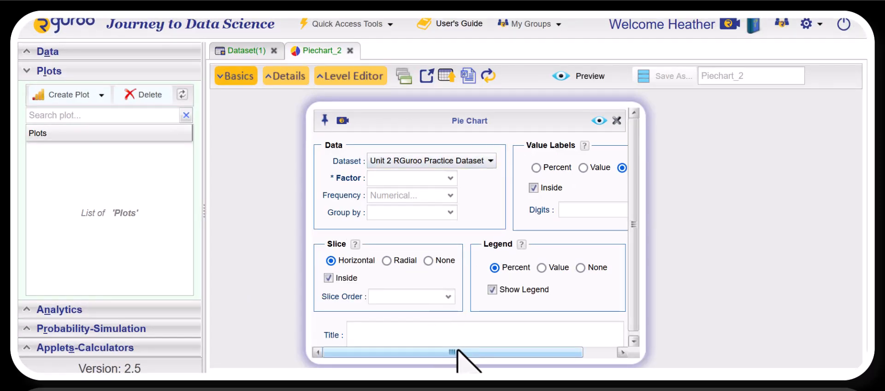
pyautogui.moveTo(461, 353); pyautogui.dragTo(521, 349)
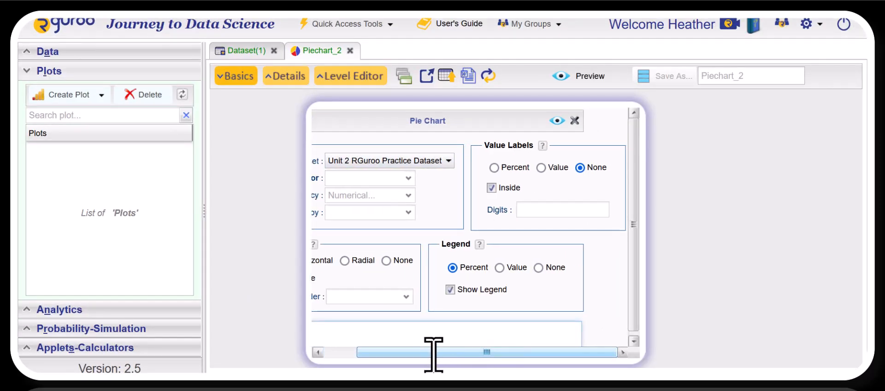
pyautogui.moveTo(434, 352); pyautogui.dragTo(360, 353)
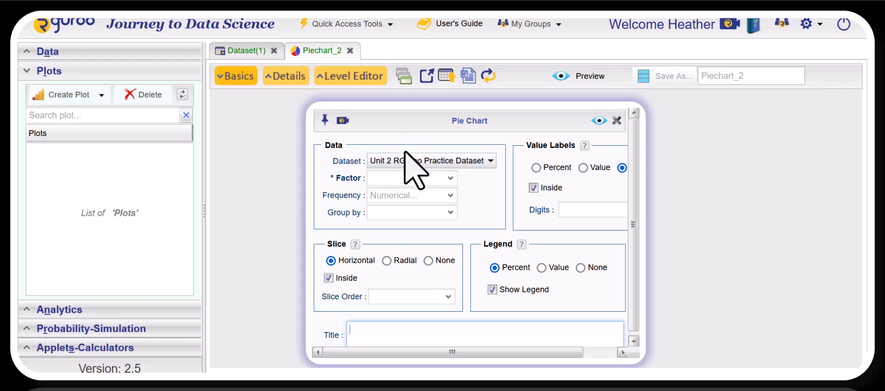
pyautogui.click(451, 178)
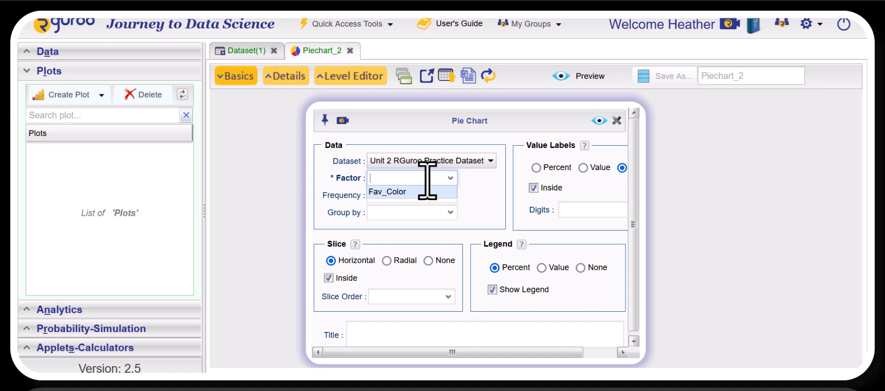
pyautogui.click(617, 121)
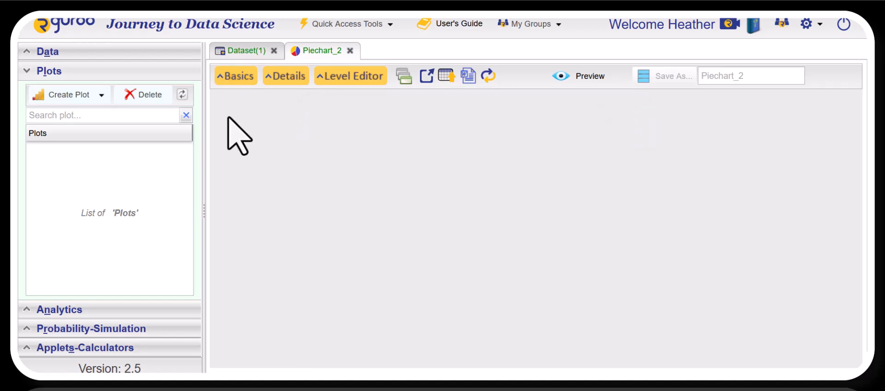
# - Open Unit 2 RGuroo Practice Dataset from the saved datasets and collapse the dataset list
pyautogui.click(25, 70)
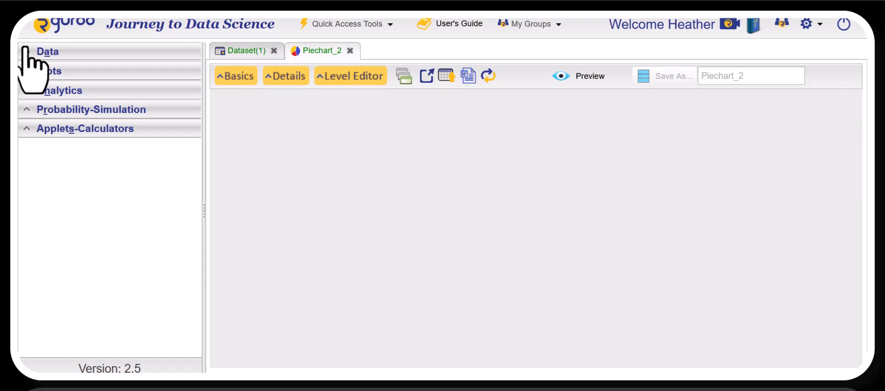
pyautogui.click(26, 50)
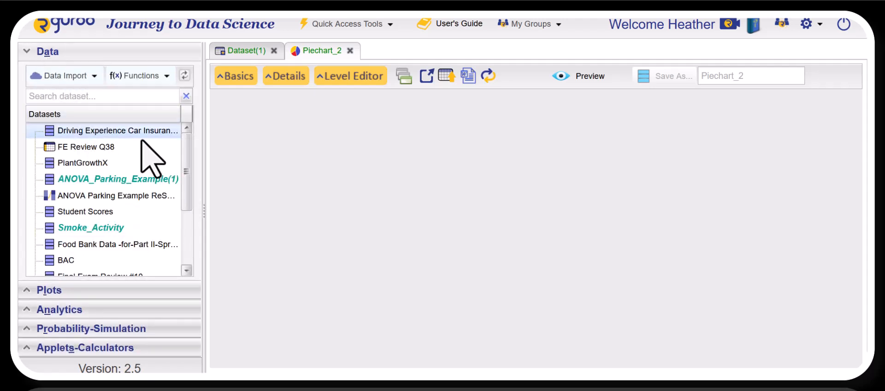
pyautogui.moveTo(188, 147); pyautogui.dragTo(196, 254)
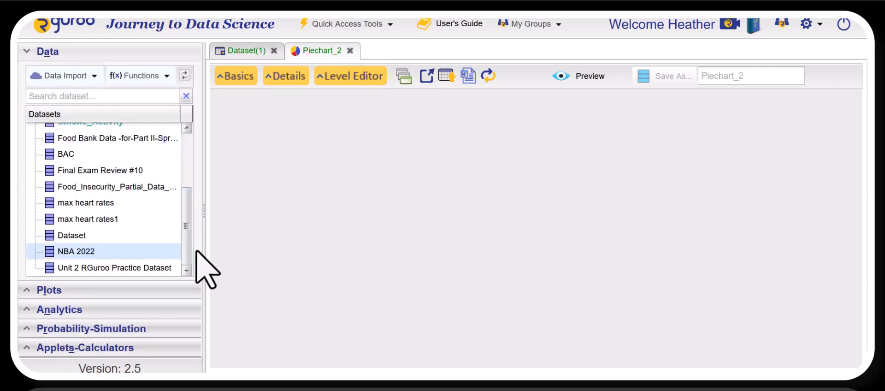
pyautogui.doubleClick(148, 267)
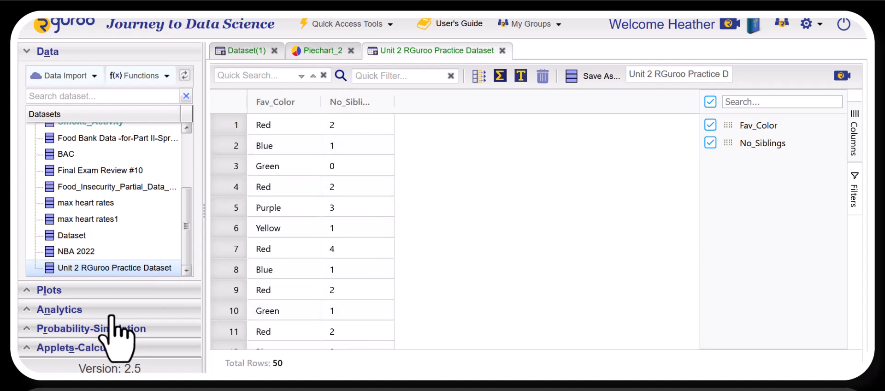
pyautogui.click(28, 54)
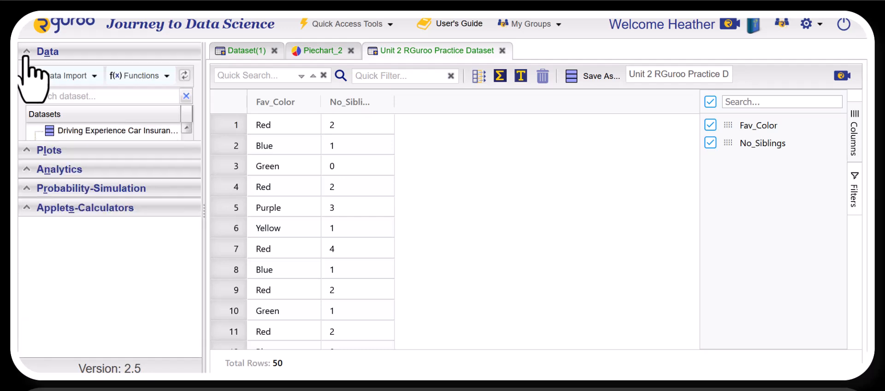
# - Create another pie chart from Unit 2 RGuroo Practice Dataset with Fav_Color as the factor, and close its settings
pyautogui.click(25, 71)
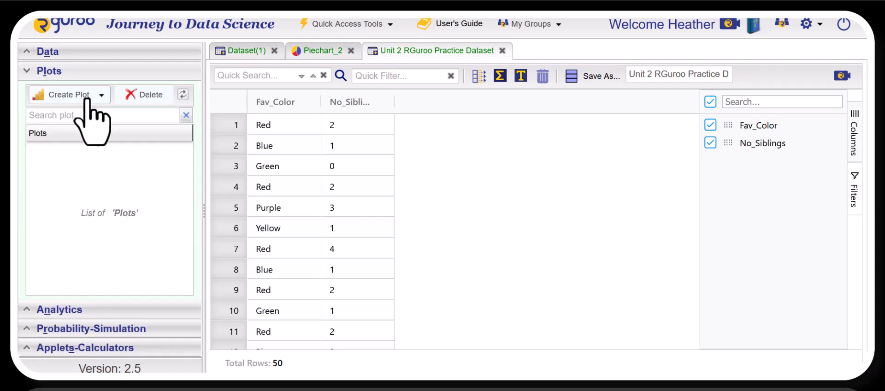
pyautogui.click(88, 96)
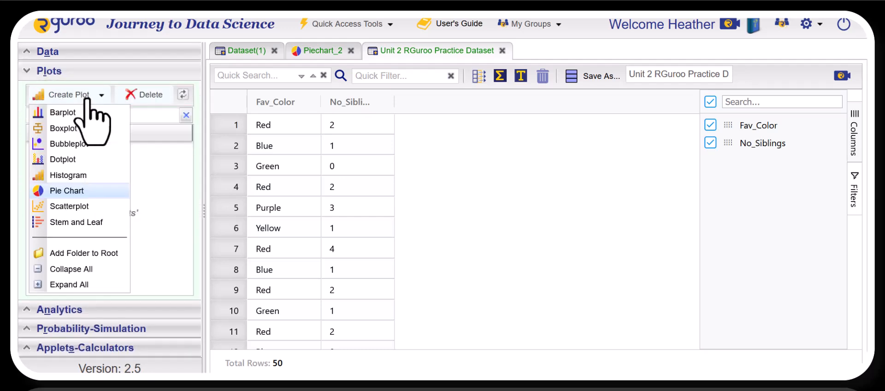
pyautogui.click(77, 191)
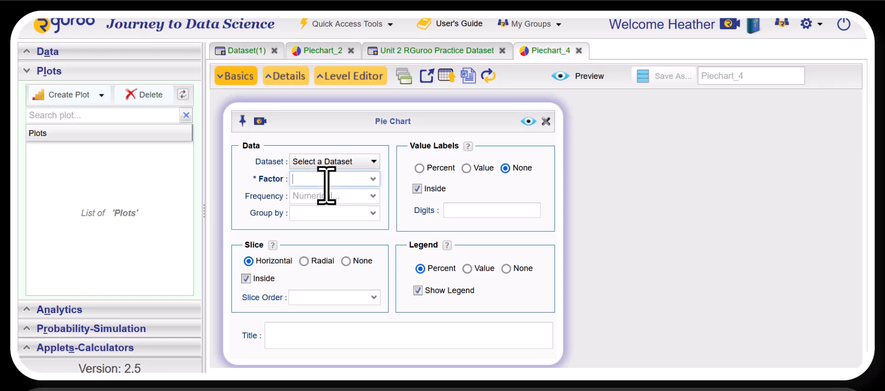
pyautogui.click(366, 162)
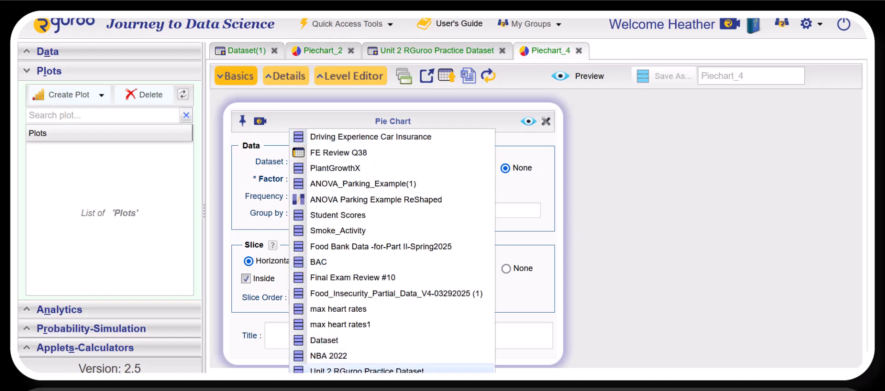
pyautogui.click(377, 369)
pyautogui.click(368, 179)
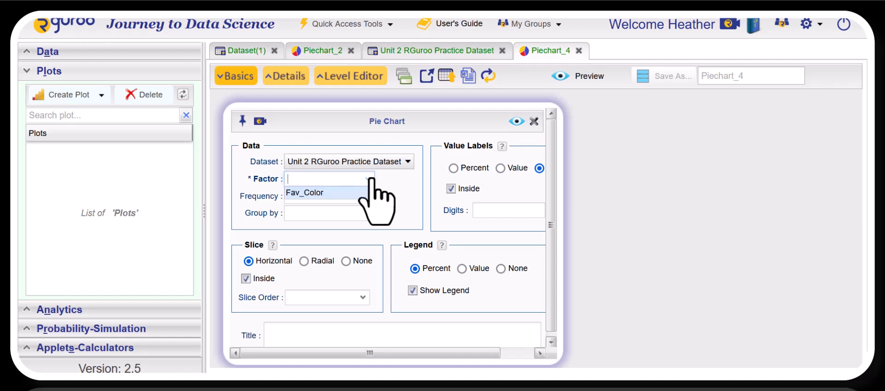
pyautogui.click(352, 193)
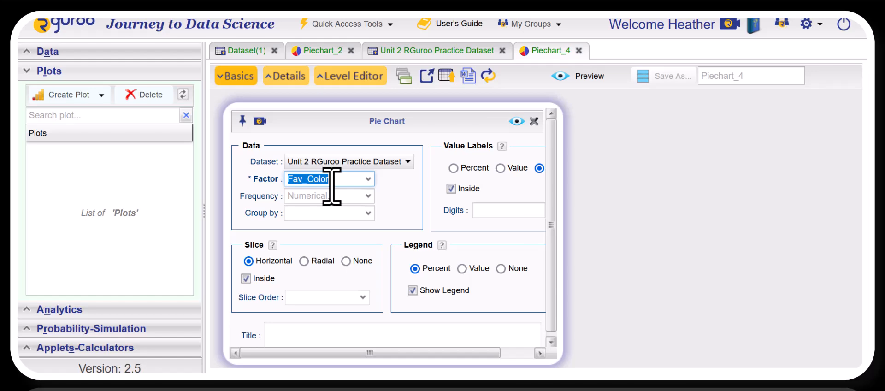
pyautogui.click(534, 121)
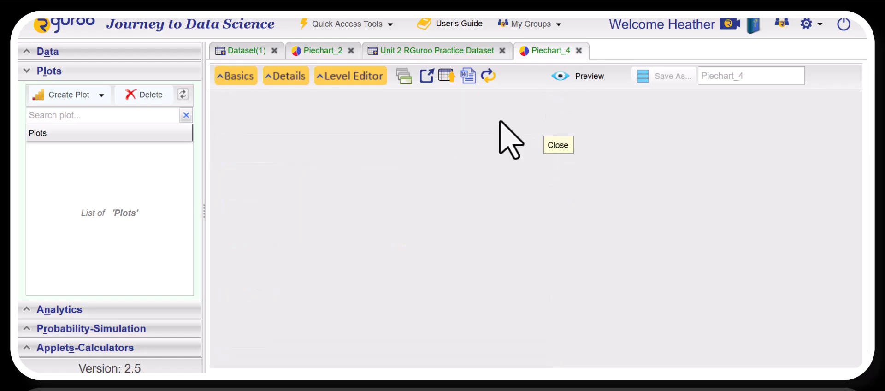
# - Compare the blank Dataset(1) with the contents of Unit 2 RGuroo Practice Dataset
pyautogui.click(247, 51)
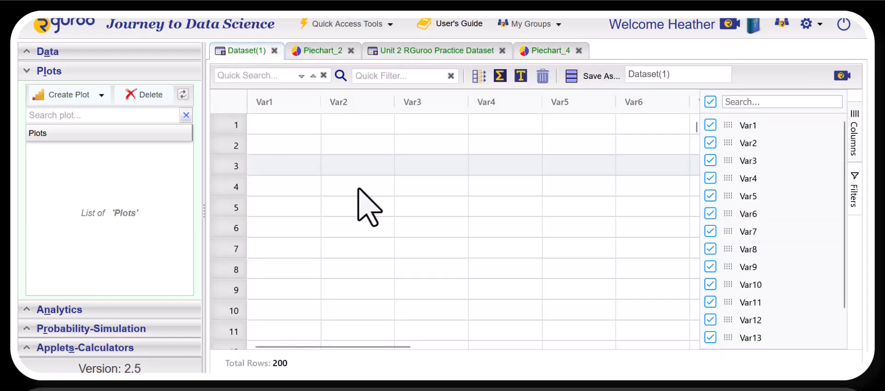
pyautogui.click(431, 51)
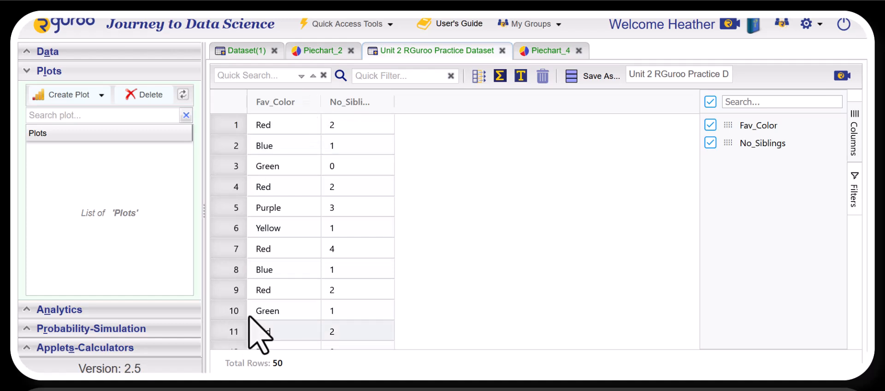
# - Return to Piechart_4 and generate a preview of the Fav_Color pie chart
pyautogui.click(539, 51)
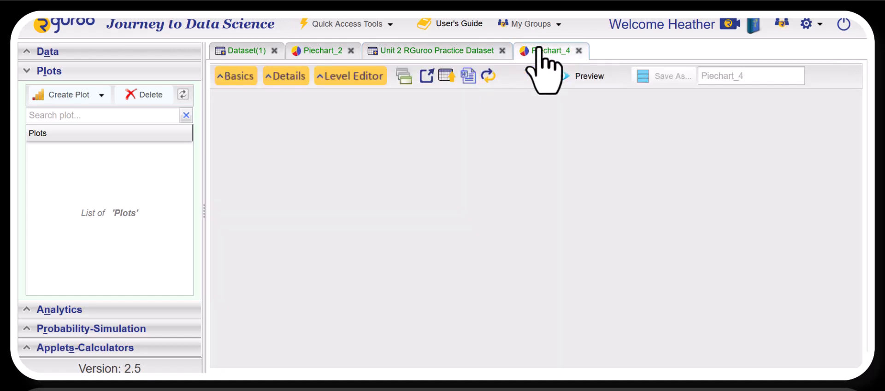
pyautogui.click(238, 78)
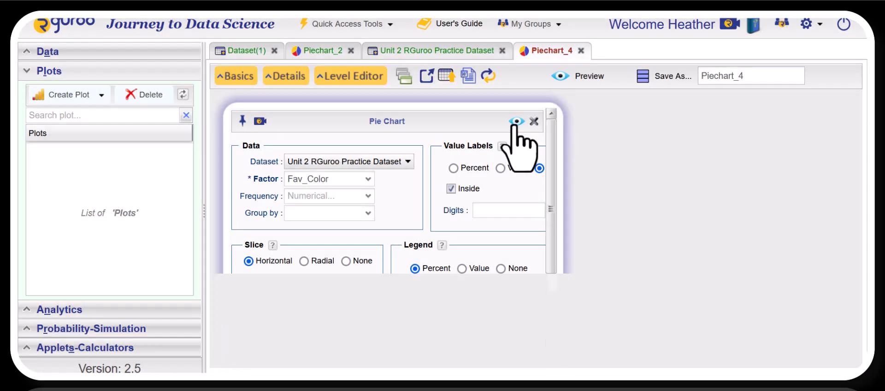
pyautogui.click(516, 121)
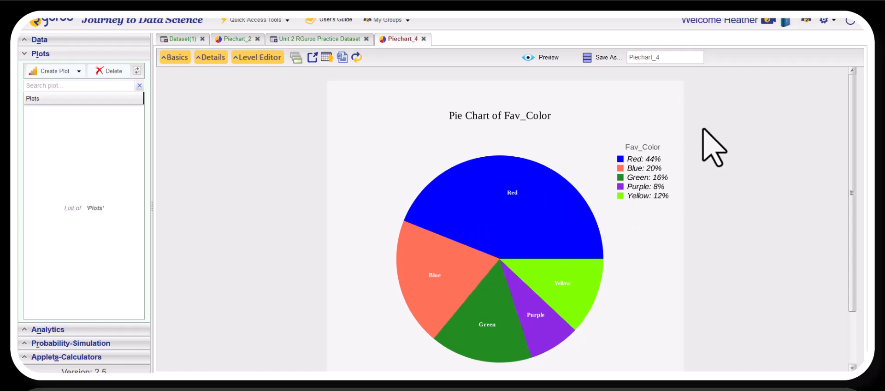
# - Set the pie chart's value labels to Percent and preview the chart with them
pyautogui.click(183, 57)
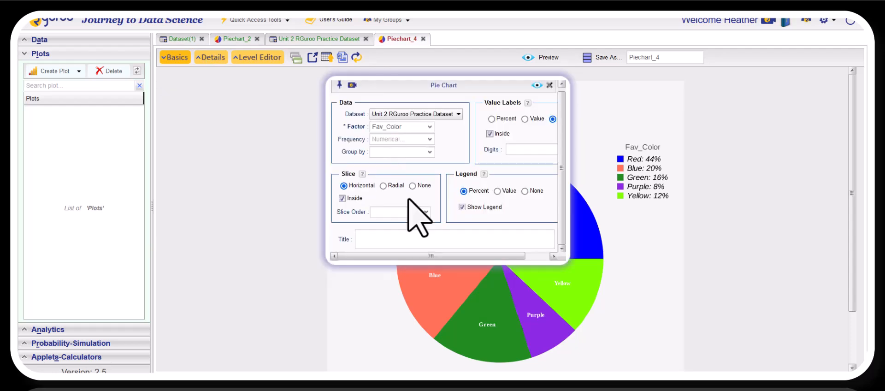
pyautogui.click(532, 257)
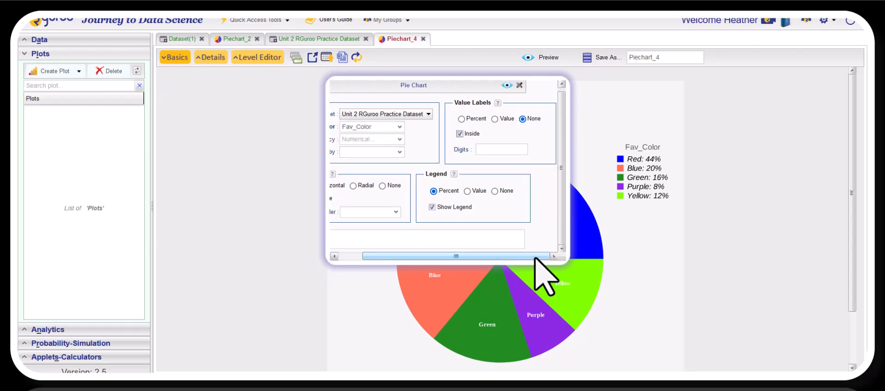
pyautogui.moveTo(535, 258); pyautogui.dragTo(493, 259)
pyautogui.click(531, 256)
pyautogui.click(507, 85)
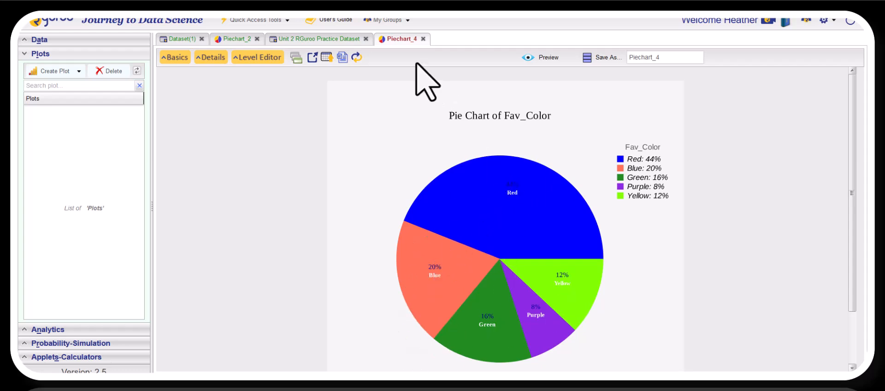
pyautogui.click(541, 57)
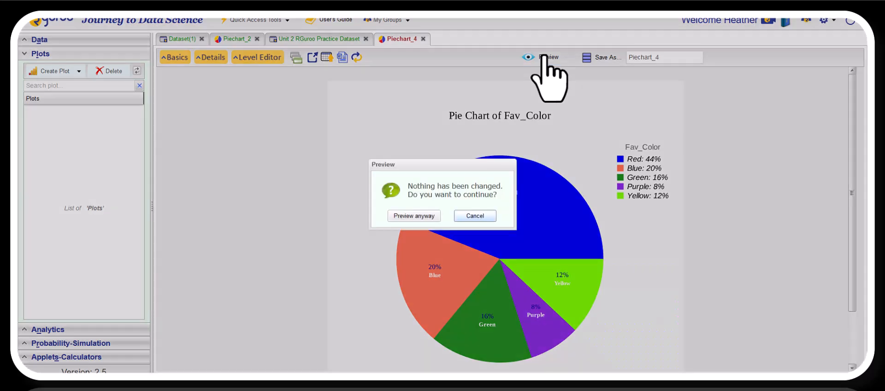
pyautogui.click(422, 216)
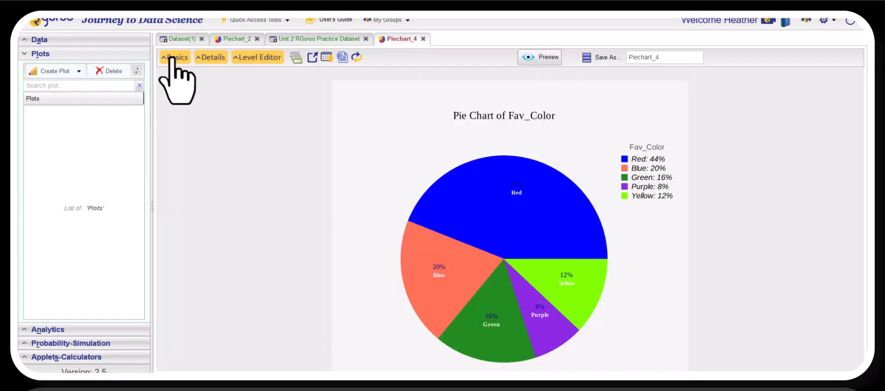
# - Set the pie chart's value labels to Value and preview the chart
pyautogui.click(173, 57)
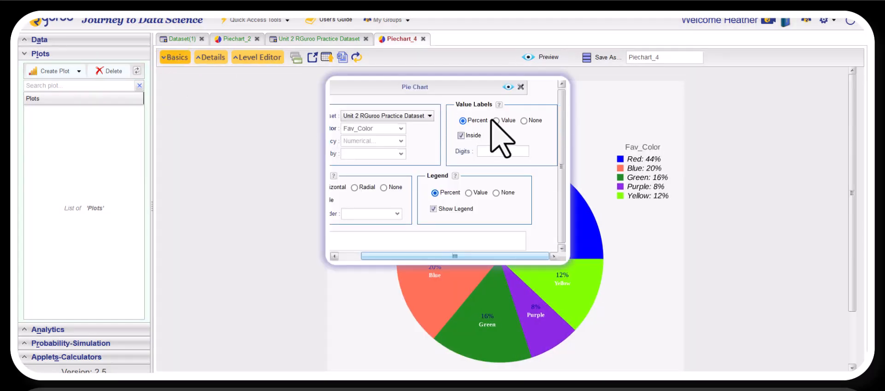
pyautogui.click(508, 87)
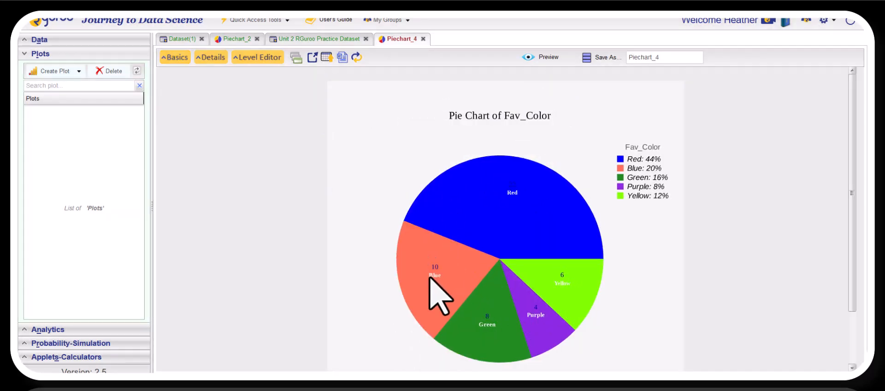
# - Give the Fav_Color pie chart the title "Pie Chart of Favorite Color" and preview it
pyautogui.click(176, 59)
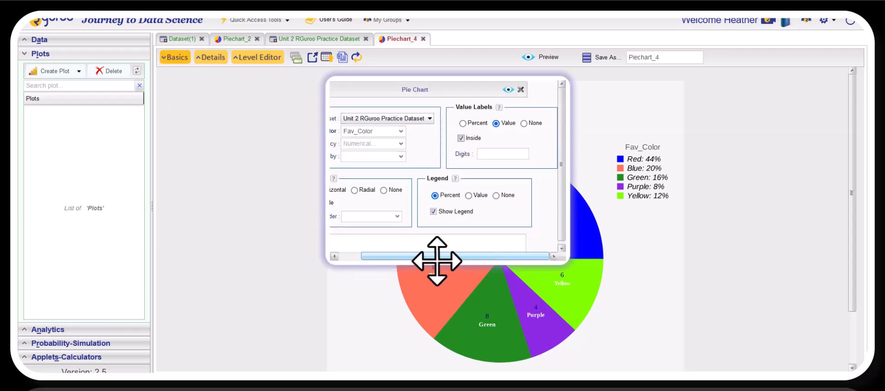
pyautogui.moveTo(437, 258); pyautogui.dragTo(370, 257)
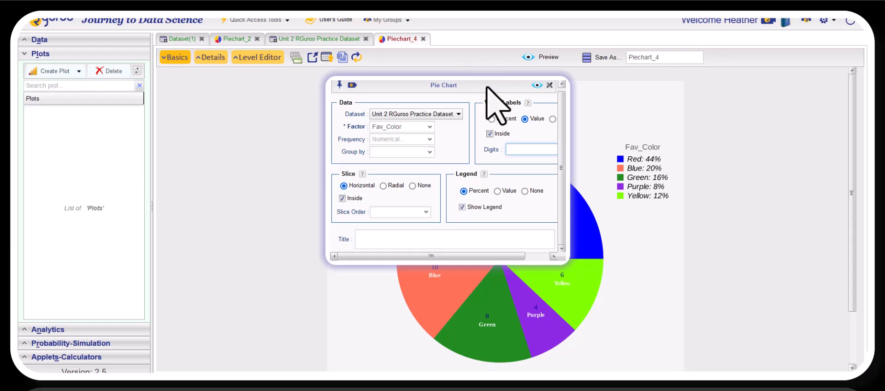
pyautogui.moveTo(486, 88); pyautogui.dragTo(556, 175)
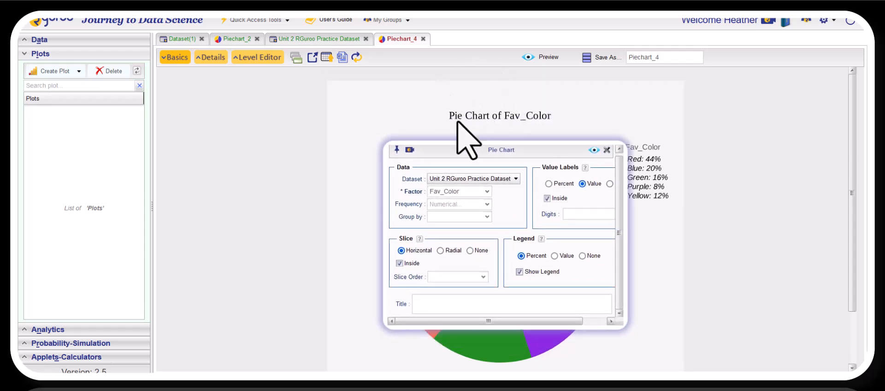
pyautogui.click(446, 309)
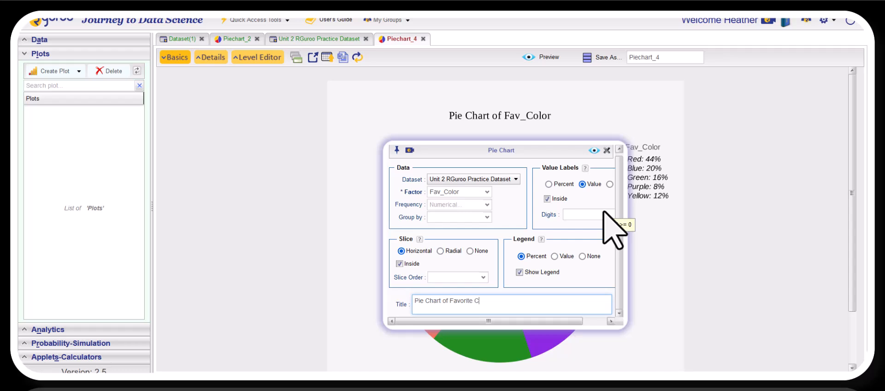
pyautogui.click(593, 151)
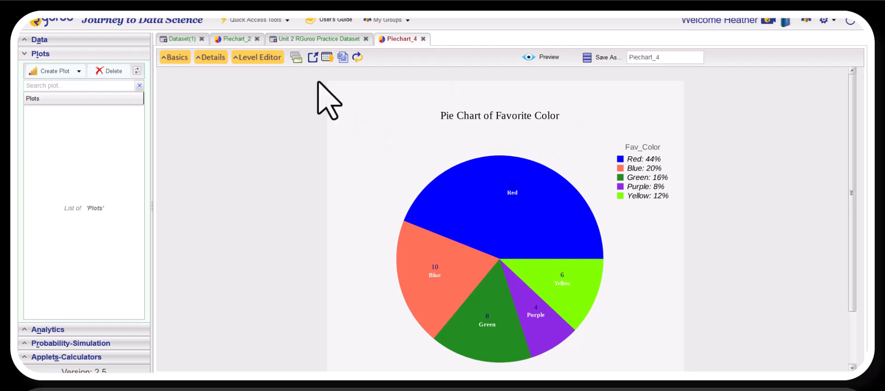
# - Review the Factor setting in the pie chart's basic options, leaving Fav_Color selected, and close the dialog
pyautogui.click(176, 57)
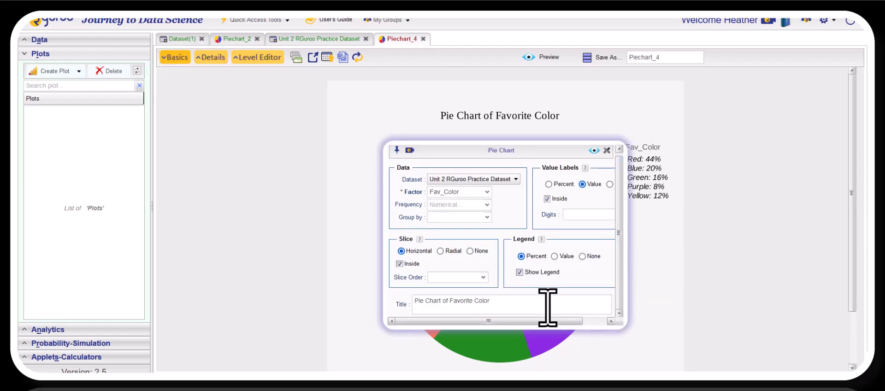
pyautogui.moveTo(560, 322); pyautogui.dragTo(494, 286)
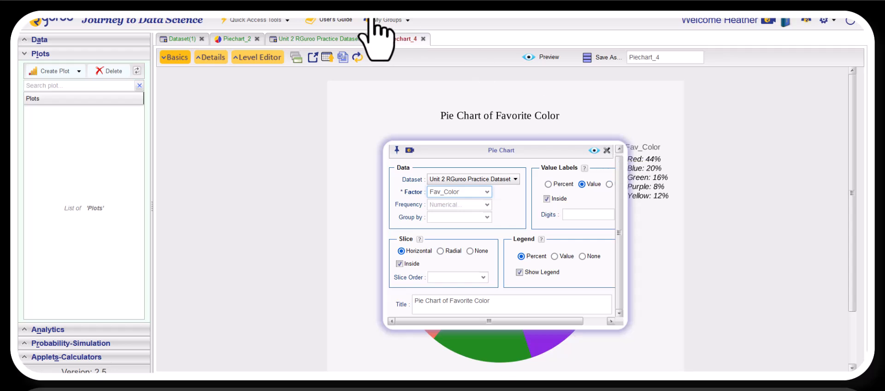
pyautogui.click(606, 149)
# - Change the No_Siblings variable's type to Nominal in Unit 2 RGuroo Practice Dataset and save the dataset
pyautogui.click(332, 39)
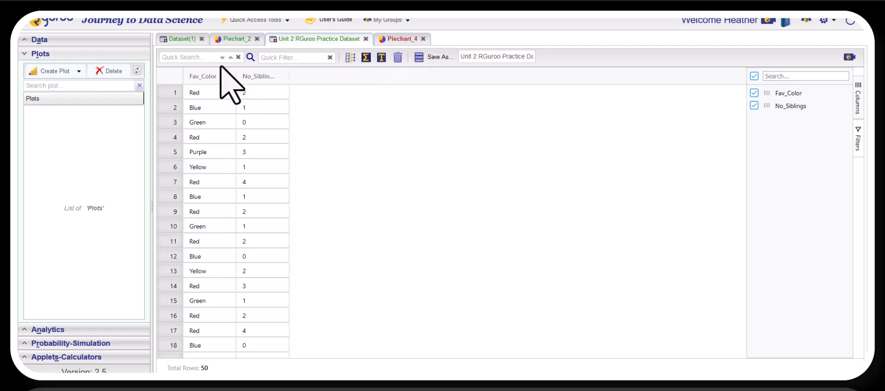
pyautogui.click(350, 63)
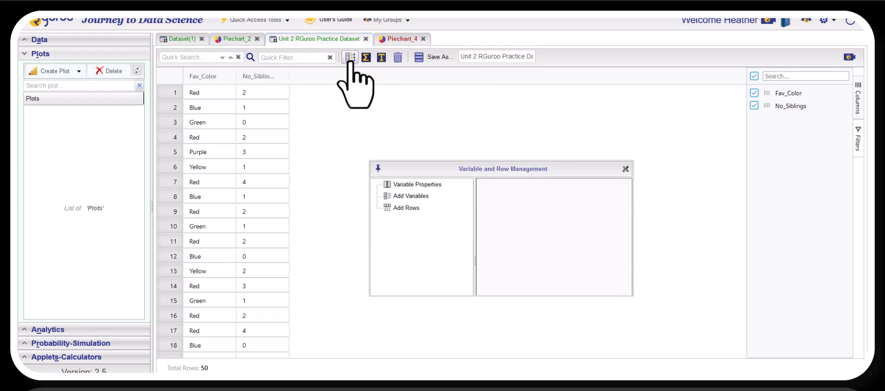
pyautogui.click(429, 185)
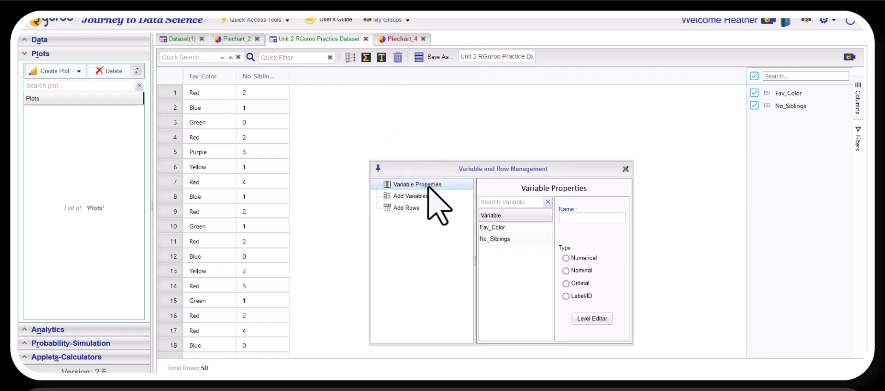
pyautogui.click(489, 230)
pyautogui.click(493, 239)
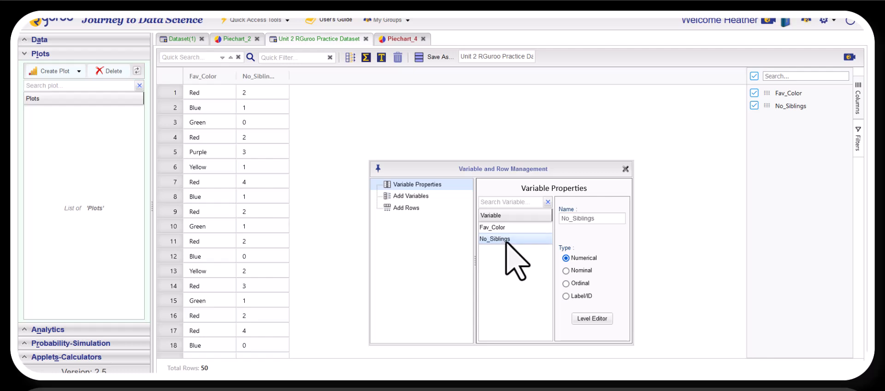
pyautogui.click(566, 271)
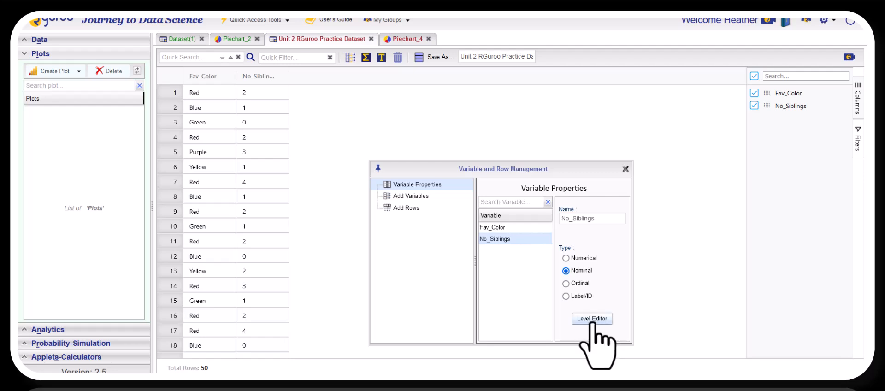
pyautogui.click(624, 169)
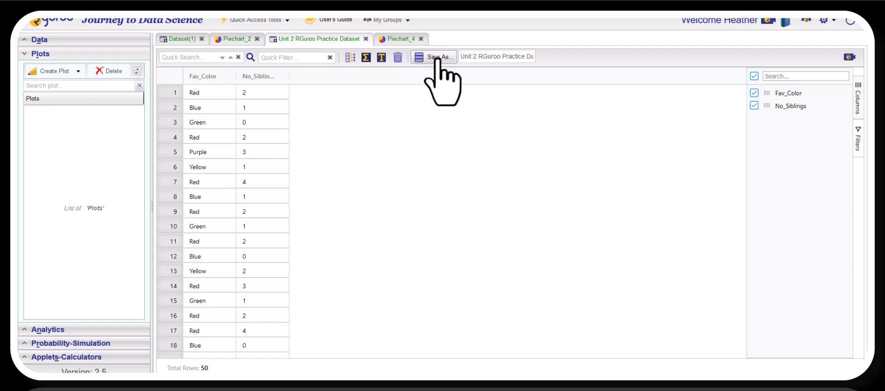
pyautogui.click(407, 39)
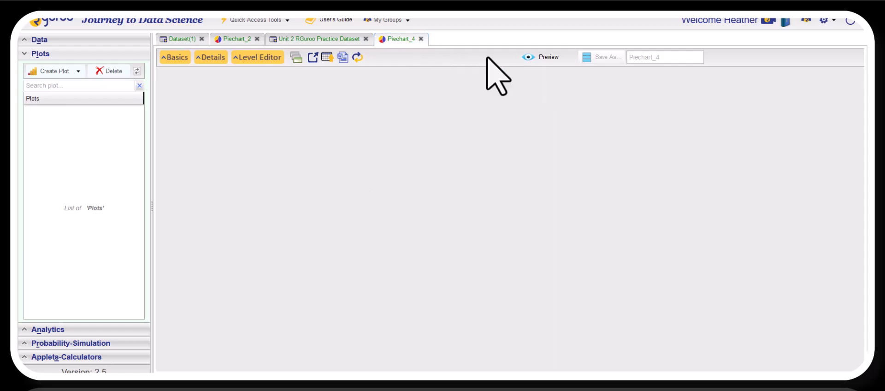
pyautogui.click(420, 38)
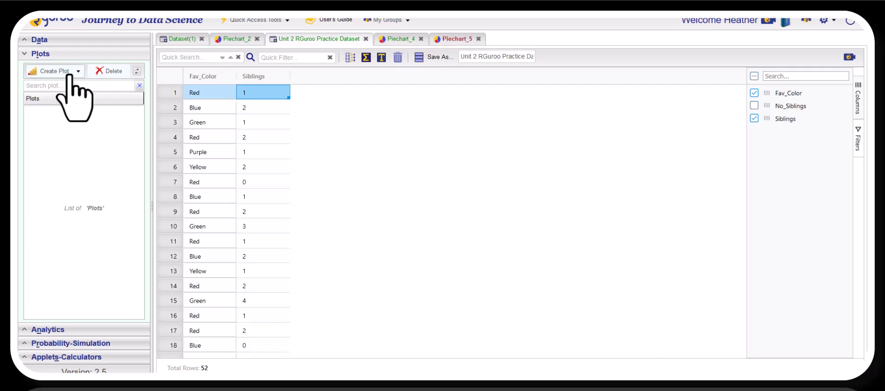
# - Create a new pie chart from Unit 2 RGuroo Practice Dataset with Siblings as the factor and preview it
pyautogui.click(69, 71)
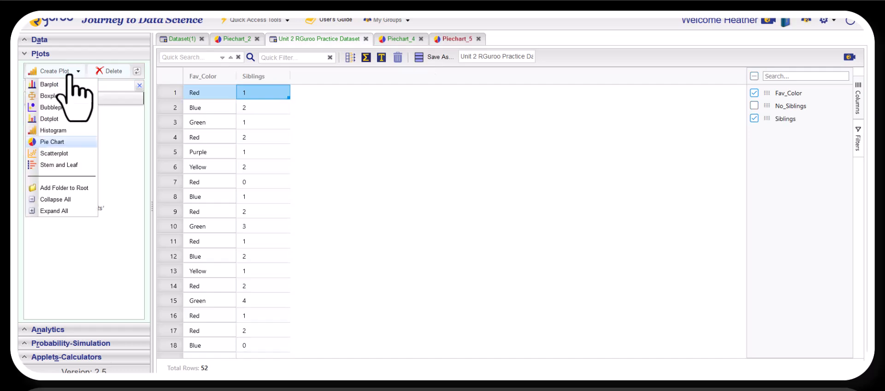
pyautogui.click(60, 141)
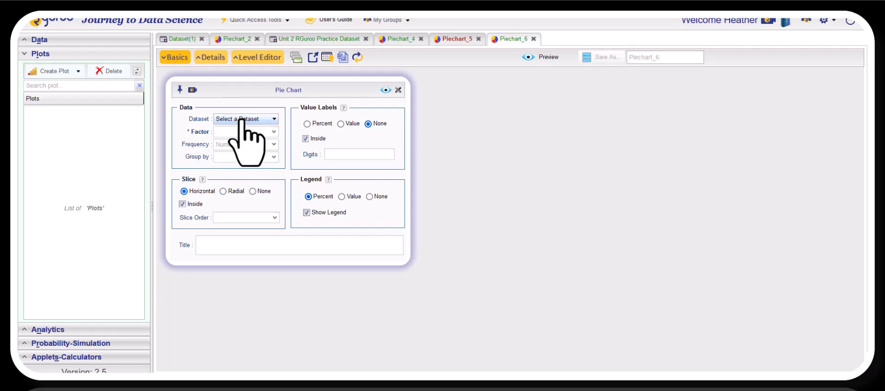
pyautogui.click(241, 119)
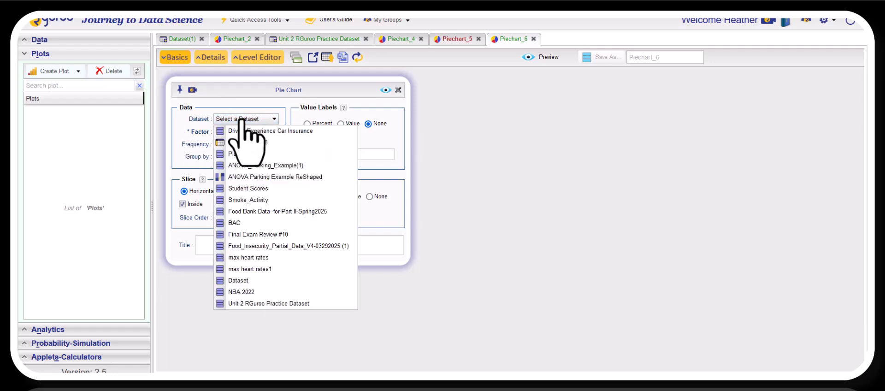
pyautogui.click(261, 303)
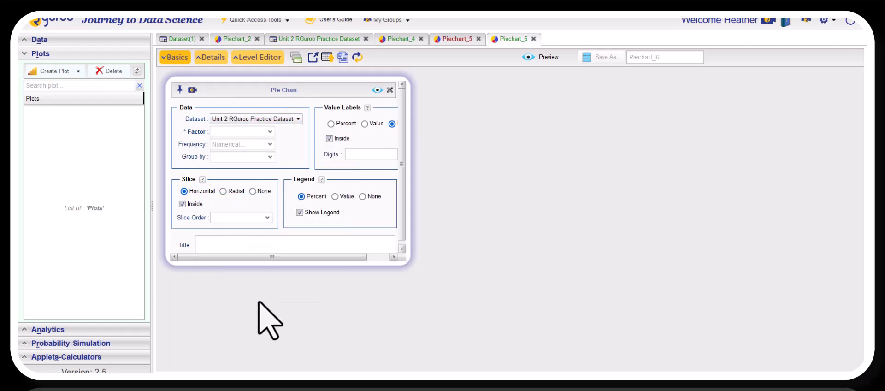
pyautogui.click(270, 133)
pyautogui.click(263, 151)
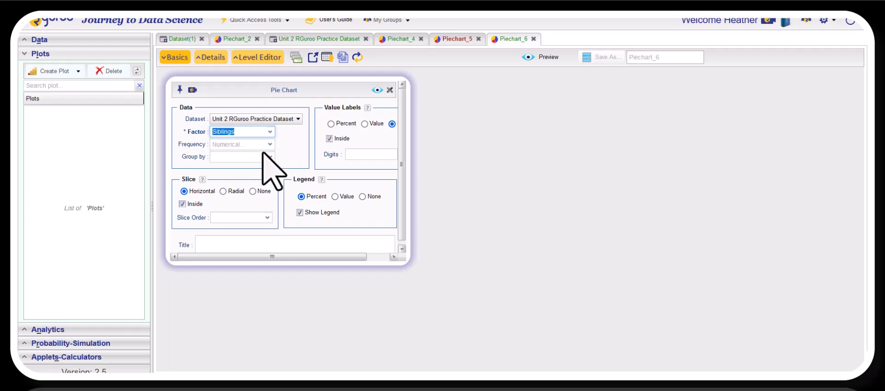
pyautogui.click(377, 90)
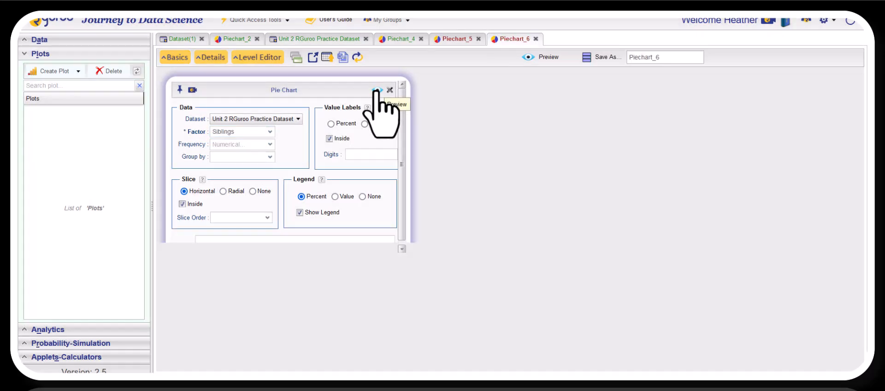